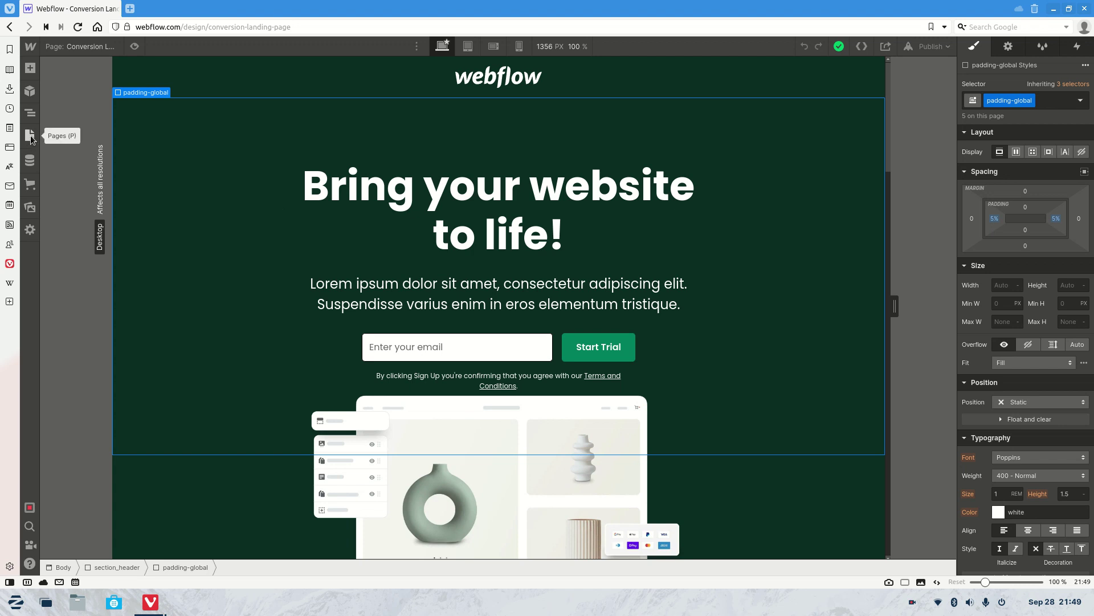
- Open the page settings for Conversion Landing Page Template from the Pages panel
{"action": "left_click", "coordinate": [30, 136]}
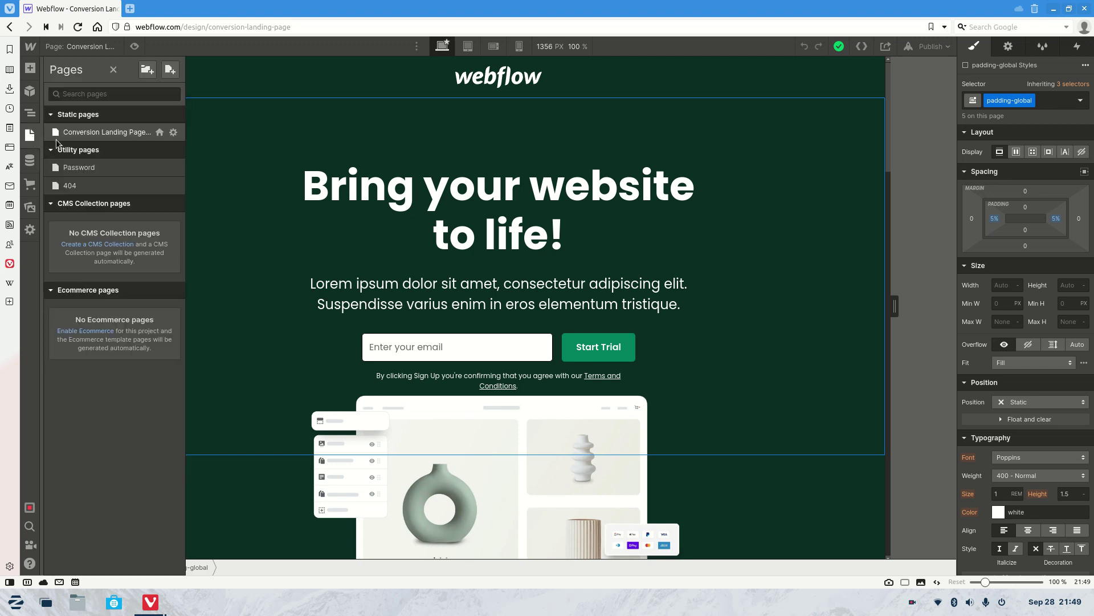
{"action": "left_click", "coordinate": [174, 133]}
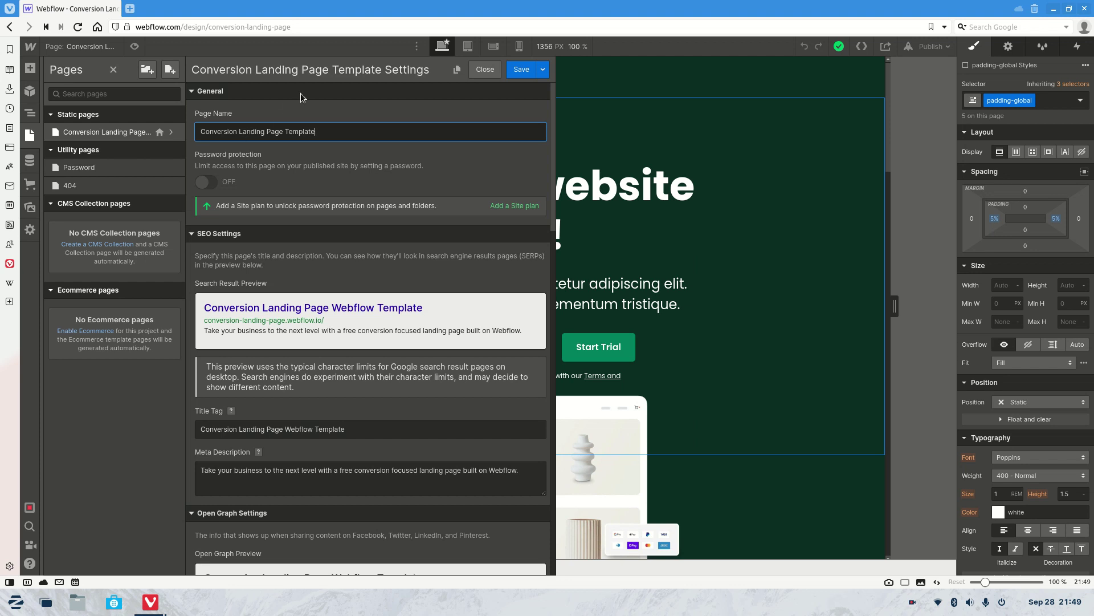
- Start a duplicate of the landing page, named 'dup page' with slug dup-page
{"action": "left_click", "coordinate": [457, 70]}
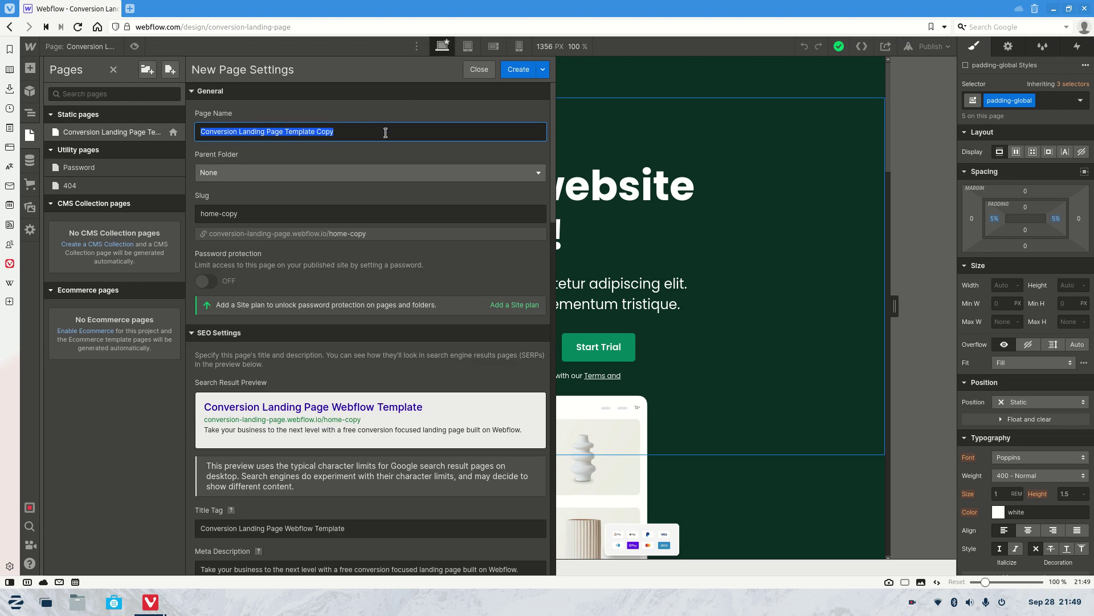
{"action": "type", "text": "dup page"}
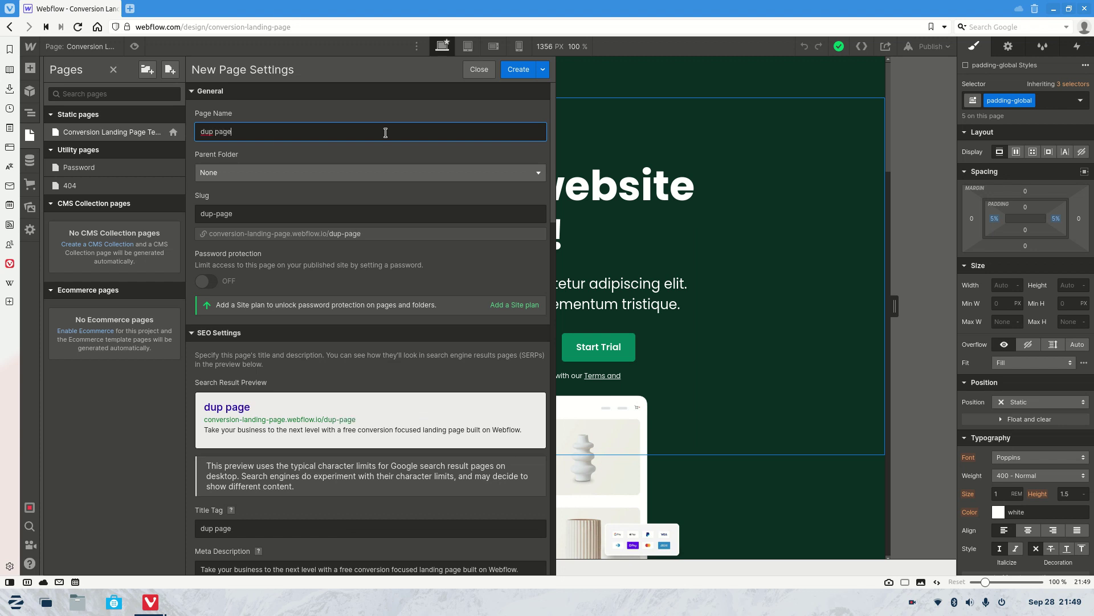
- Create the 'dup page' duplicate and reload the Designer to show it
{"action": "left_click", "coordinate": [523, 73]}
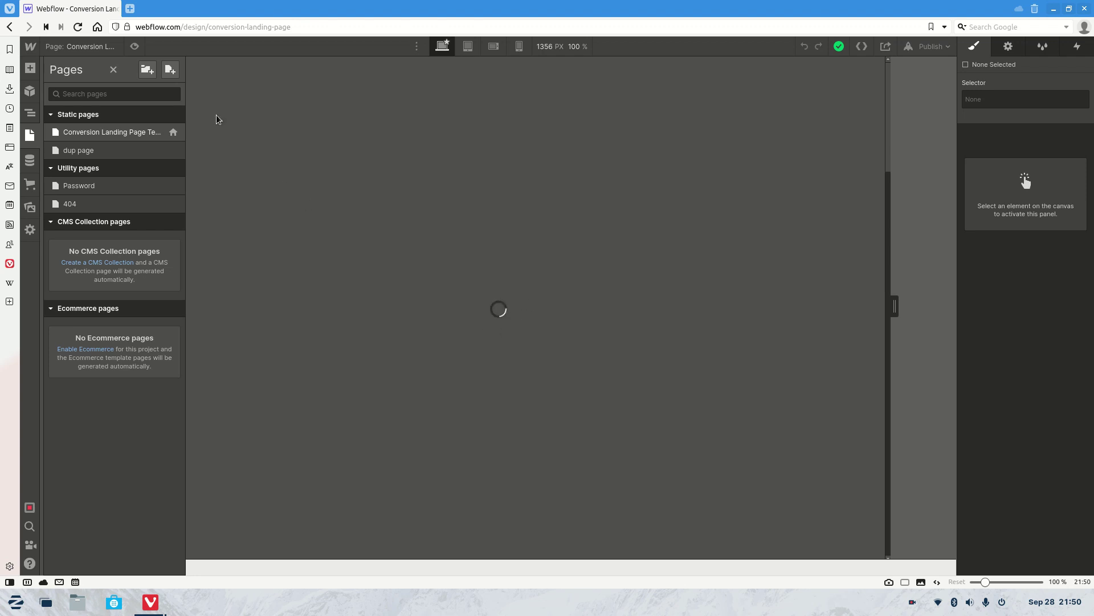
{"action": "left_click", "coordinate": [78, 27]}
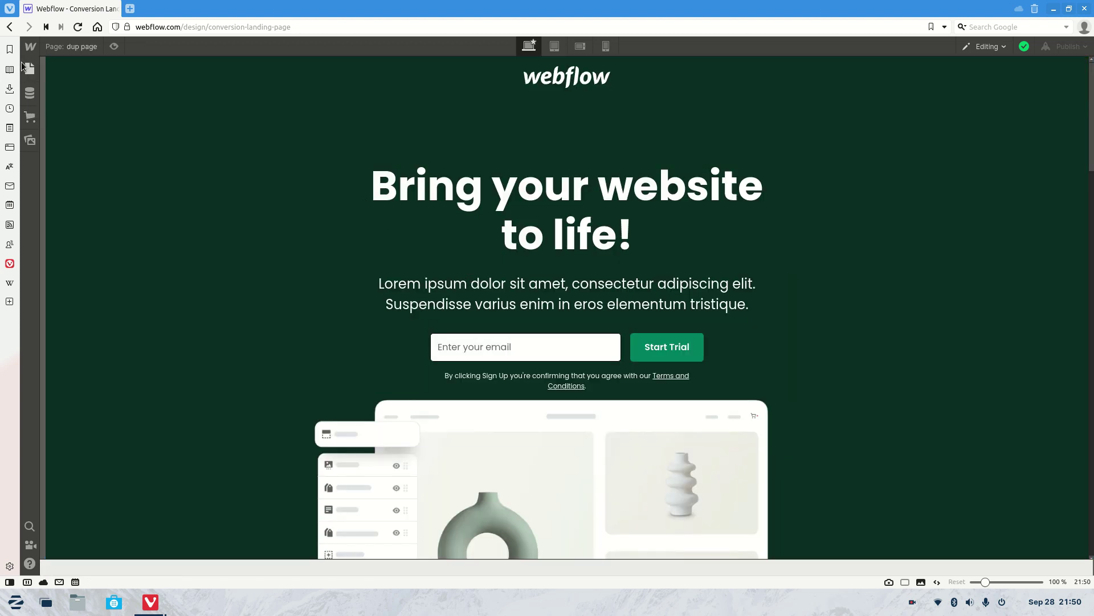
{"action": "left_click", "coordinate": [29, 70]}
{"action": "left_click", "coordinate": [96, 132]}
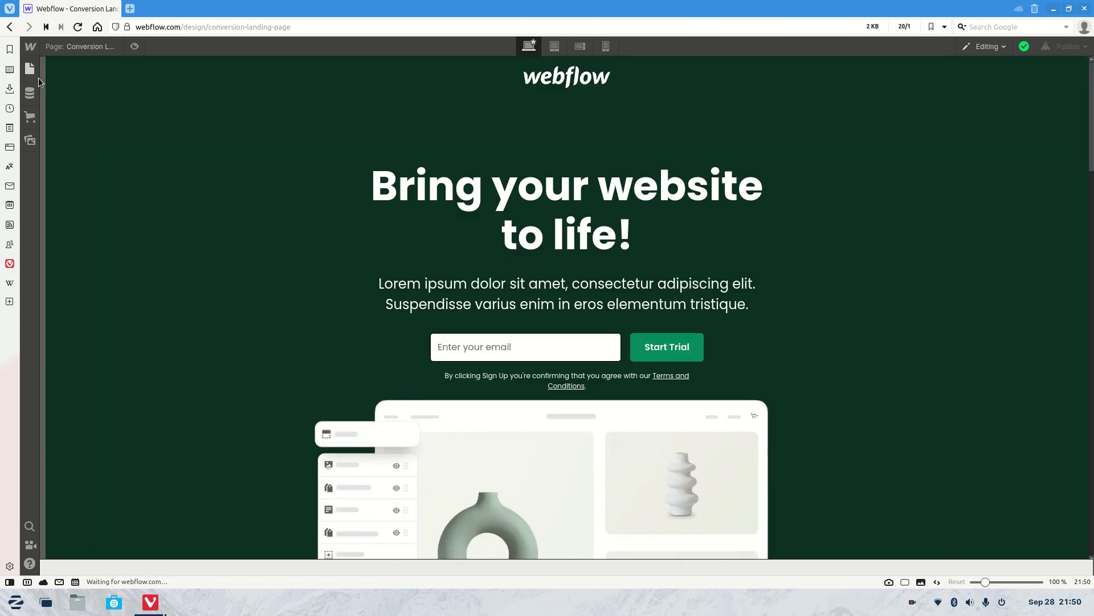
{"action": "left_click", "coordinate": [32, 73]}
{"action": "left_click", "coordinate": [94, 150]}
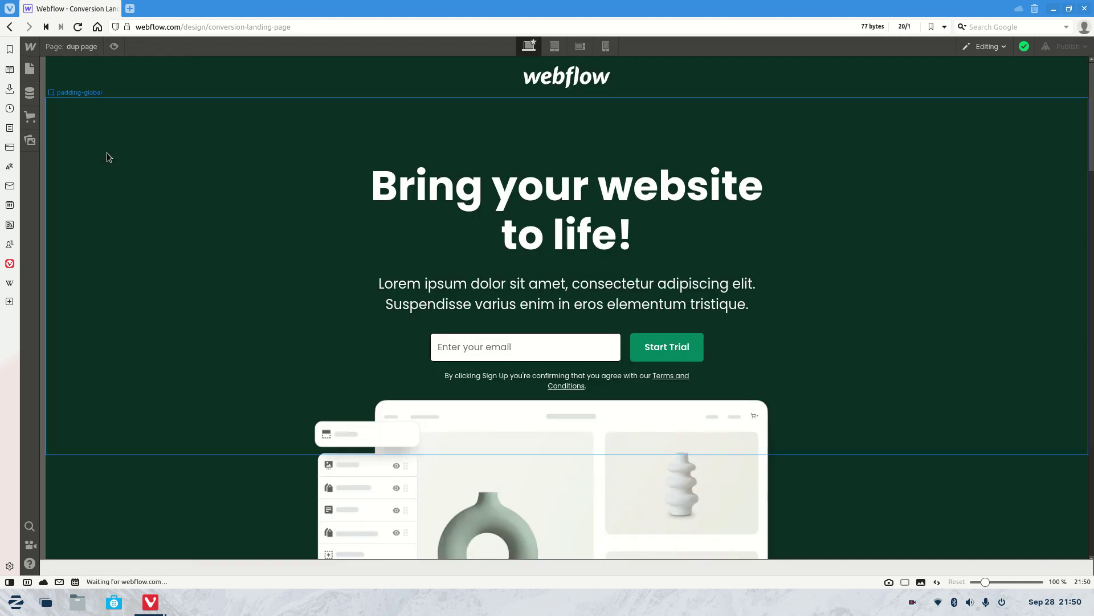